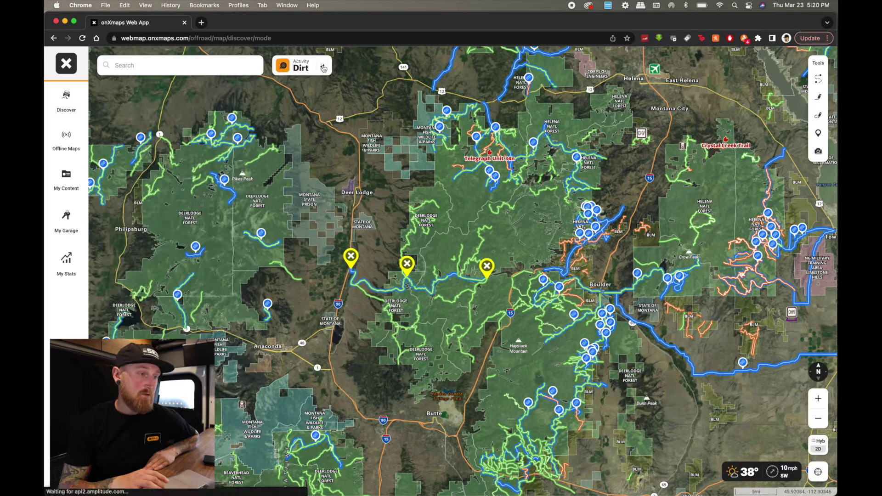
Step: Filter Dirt trails to Full-Width Roads and High-Clearance 4x4 Trails, then close the Nearby Trails list
left_click(296, 64)
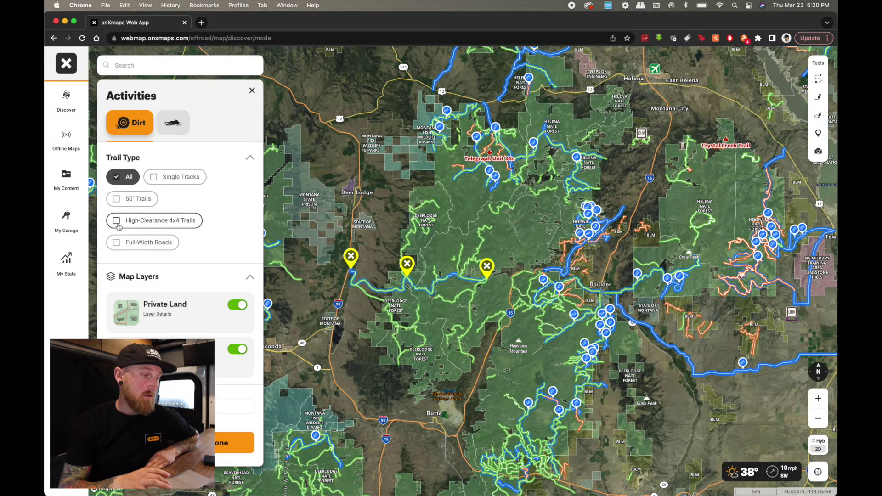
left_click(116, 244)
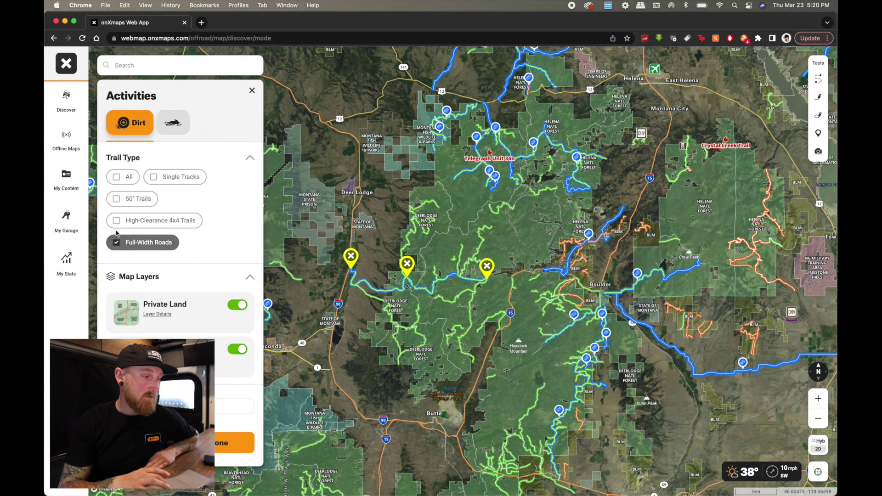
left_click(117, 222)
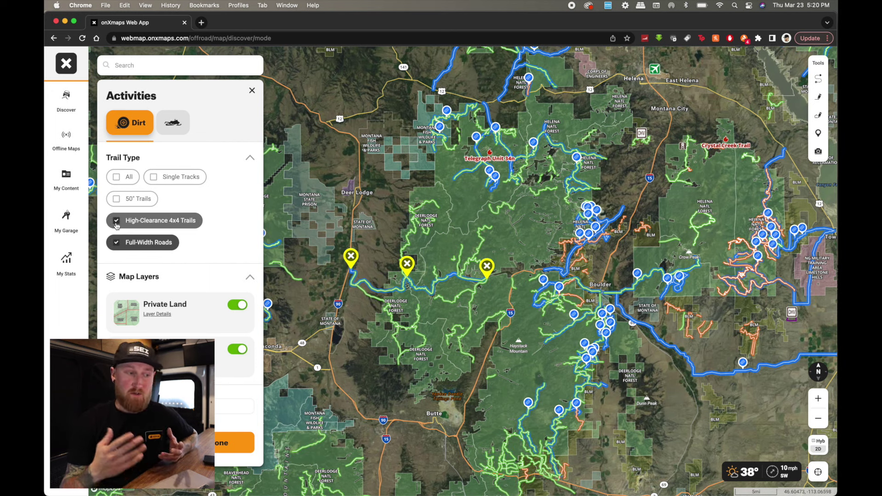
left_click(328, 212)
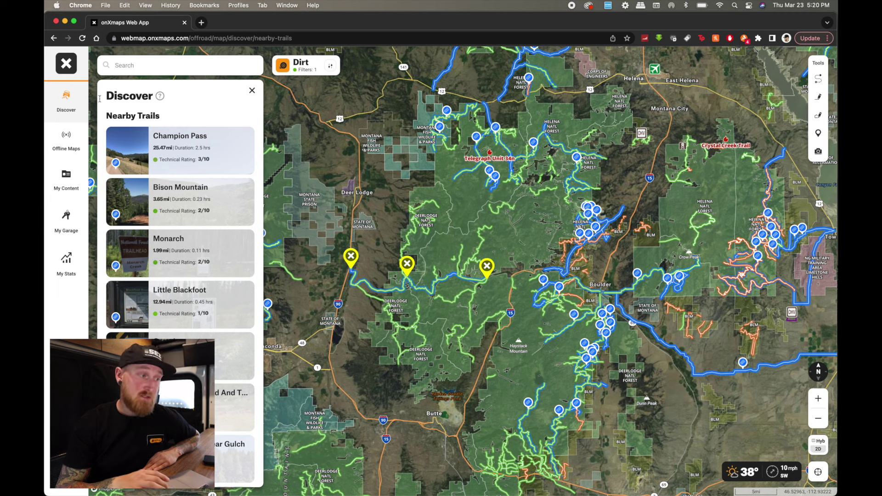
left_click(252, 91)
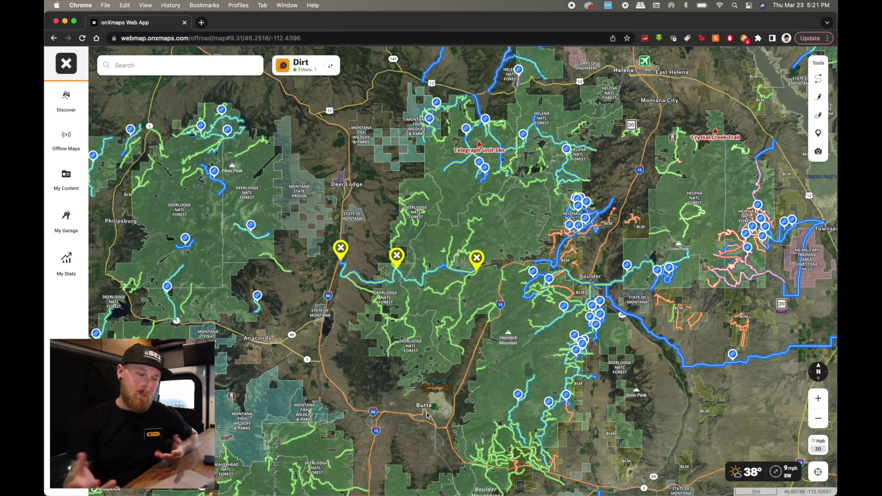
Step: Zoom in toward Sheepshead Mountain and open the Trask Lowland road details (3.3 mi)
scroll(415, 307, "up", 5)
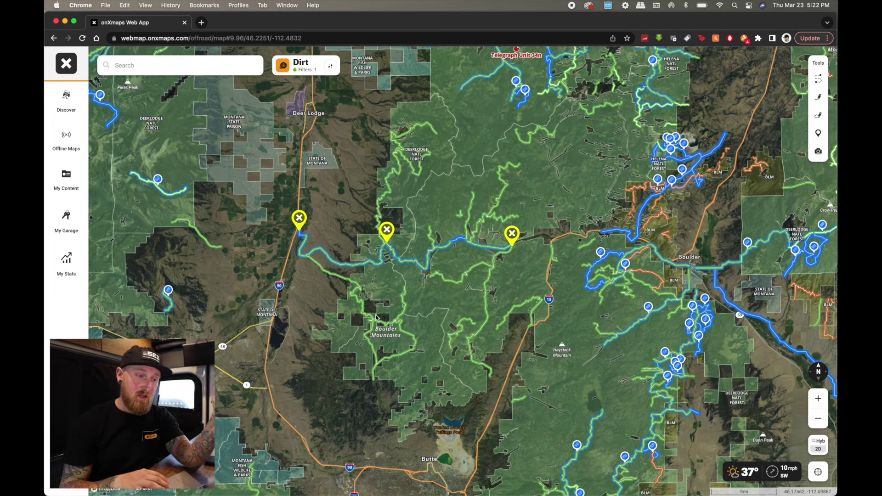
scroll(376, 317, "up", 5)
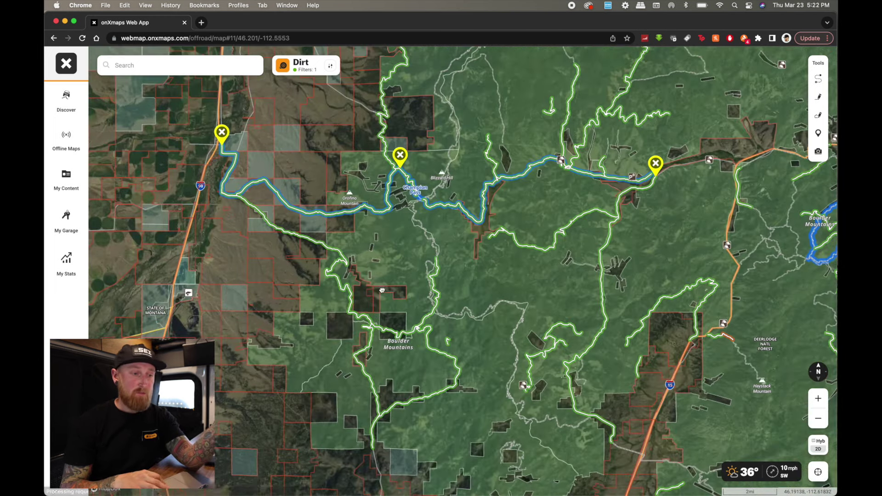
left_click_drag(381, 290, 381, 308)
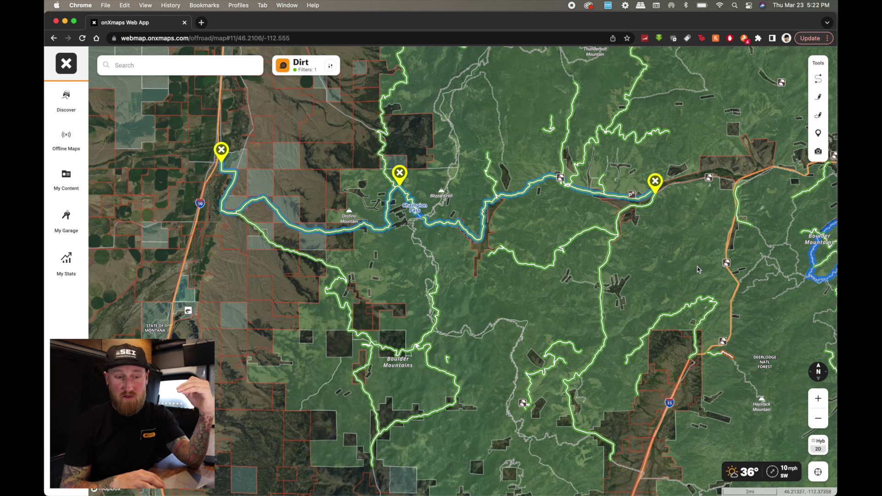
left_click_drag(698, 269, 639, 240)
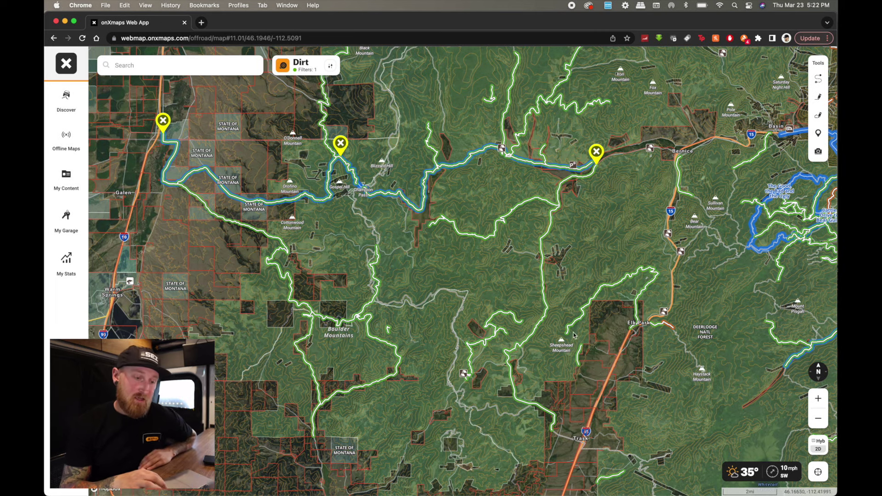
scroll(513, 359, "up", 3)
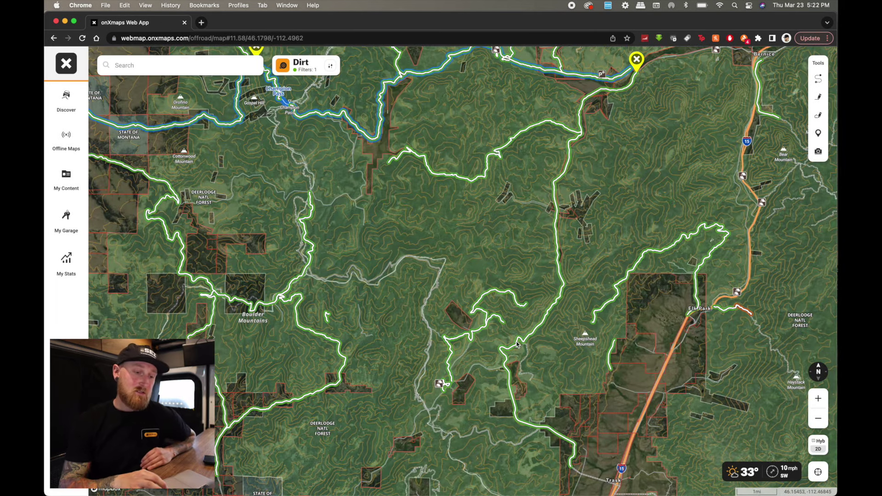
left_click(518, 341)
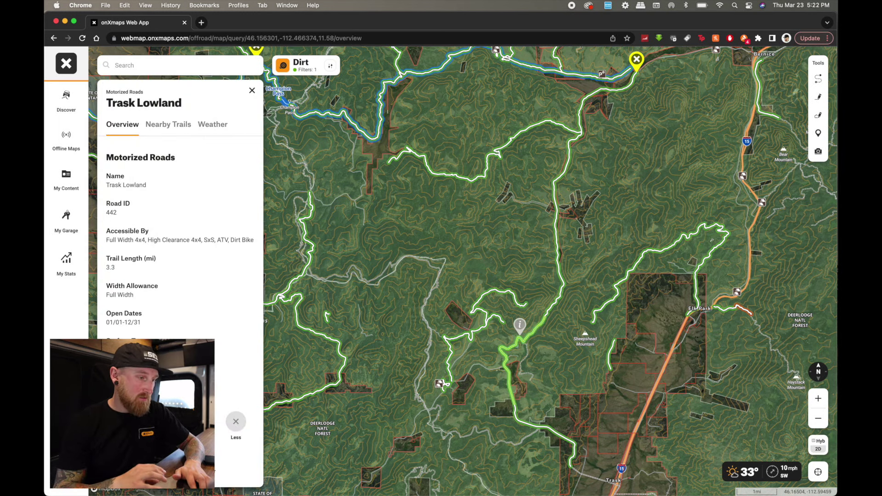
Step: Add a yellow waypoint named Lowland on the trail spot
left_click(519, 325)
triple_click(197, 100)
type("Lowland")
left_click(177, 303)
left_click(243, 436)
Step: Add a yellow waypoint named End on the trail near Trask, then zoom out to all five
left_click_drag(566, 378, 523, 356)
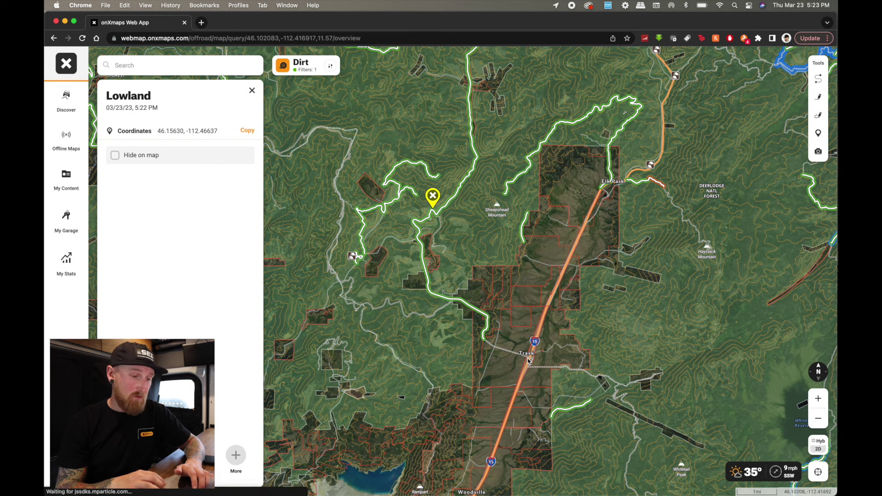
left_click(528, 361)
left_click(235, 455)
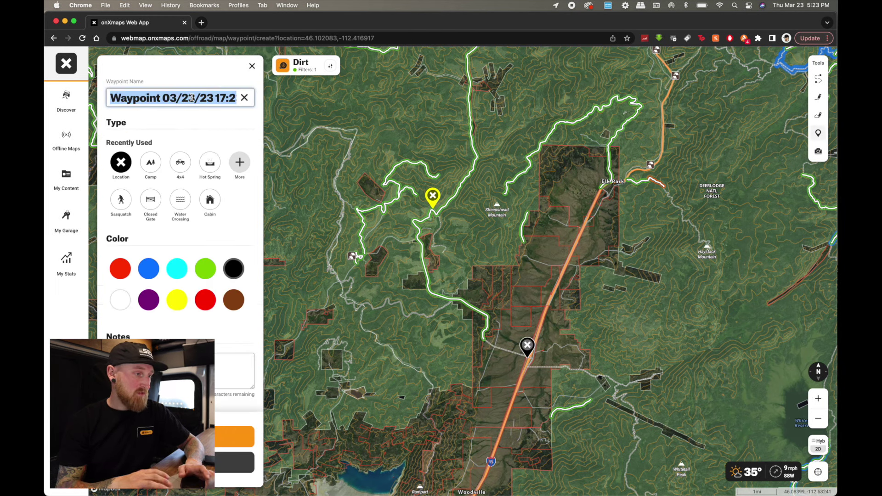
type("End")
left_click(177, 301)
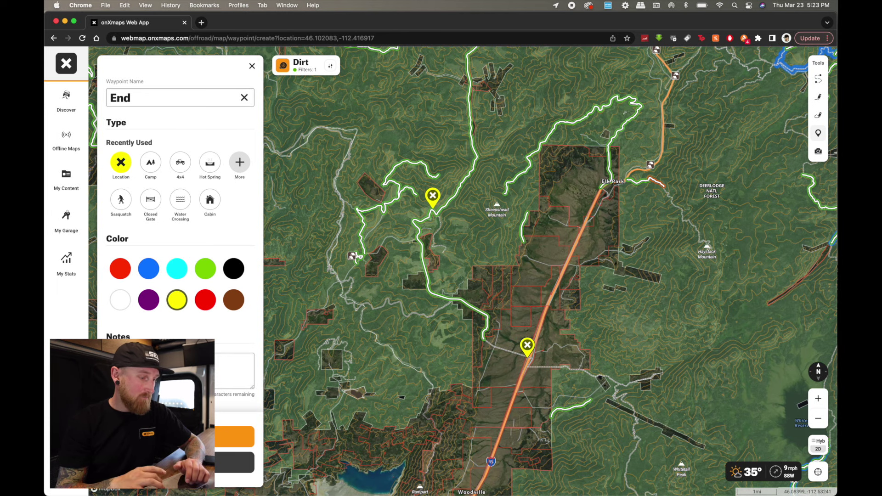
left_click(234, 436)
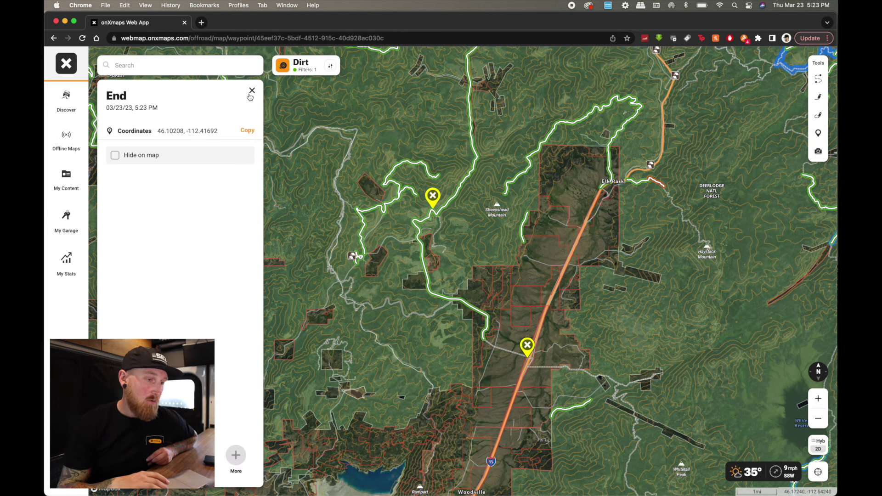
left_click(249, 95)
scroll(299, 201, "down", 5)
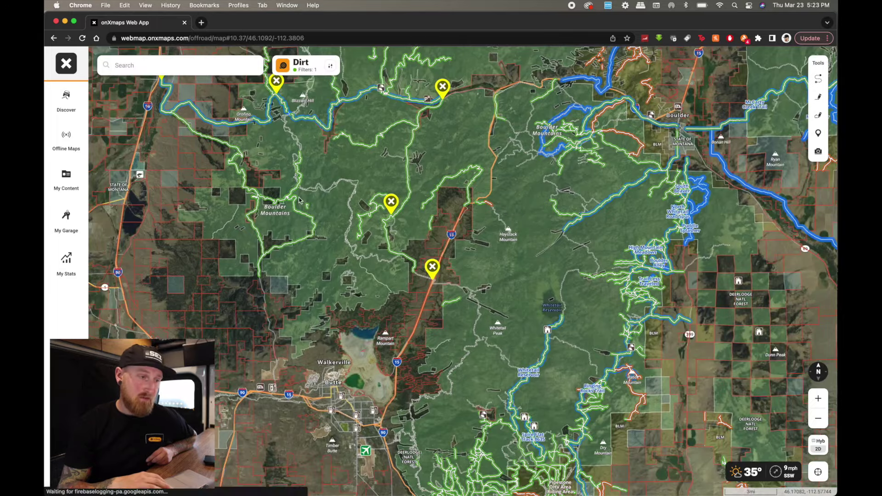
left_click_drag(299, 200, 366, 202)
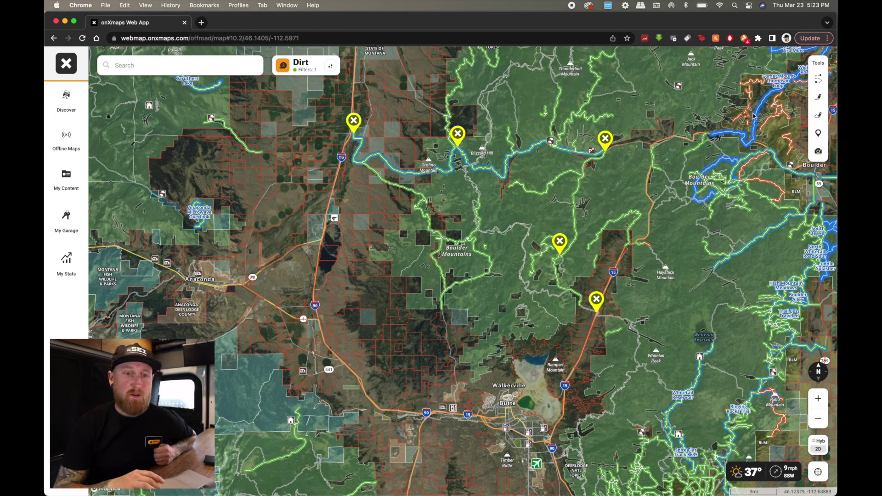
Step: Start a yellow route named Idaho in Point Draw mode at the northwestern waypoint
left_click(817, 81)
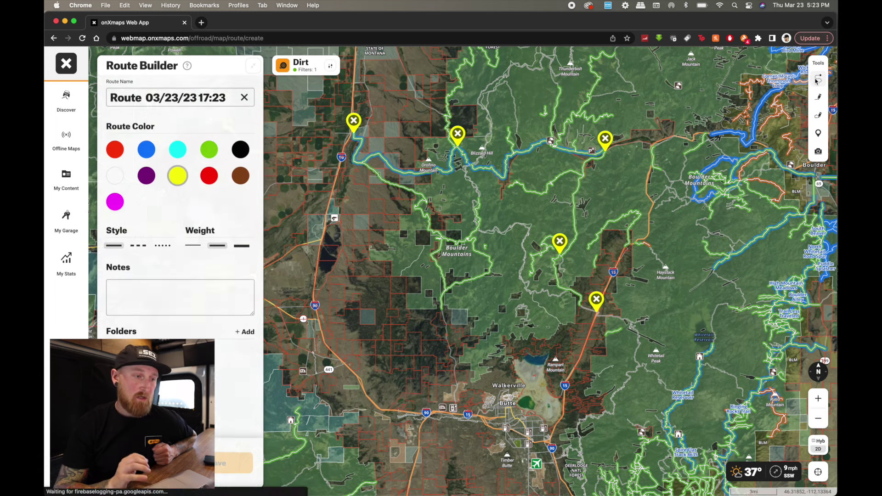
triple_click(222, 99)
type("Idaho")
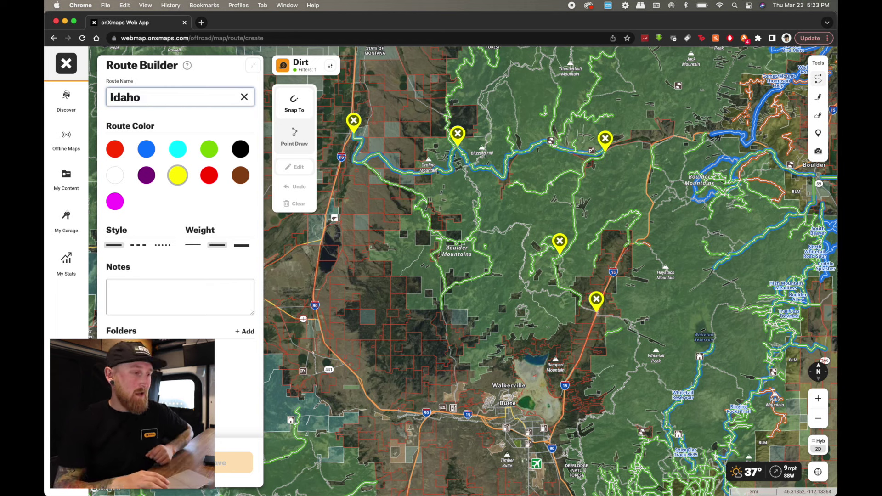
left_click(179, 181)
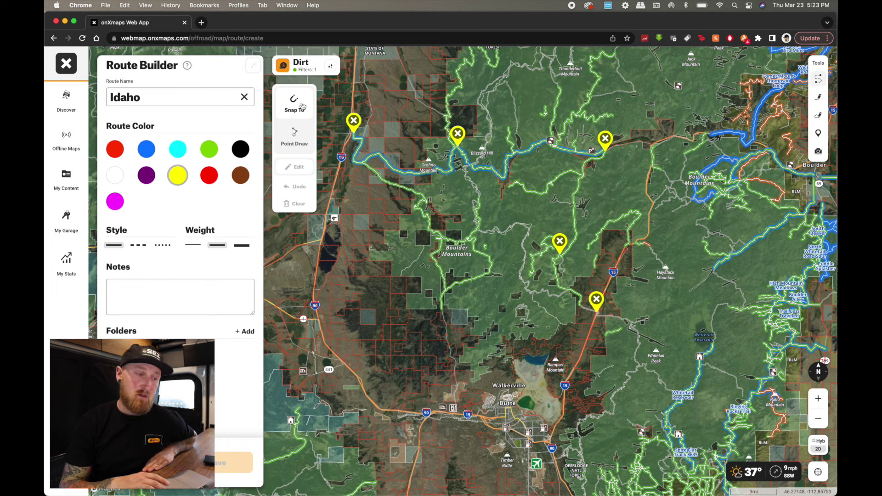
left_click(300, 140)
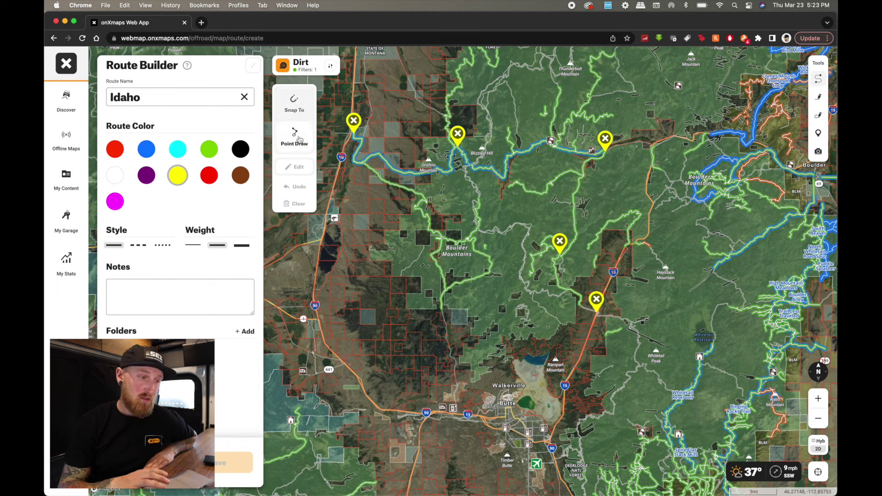
left_click(352, 135)
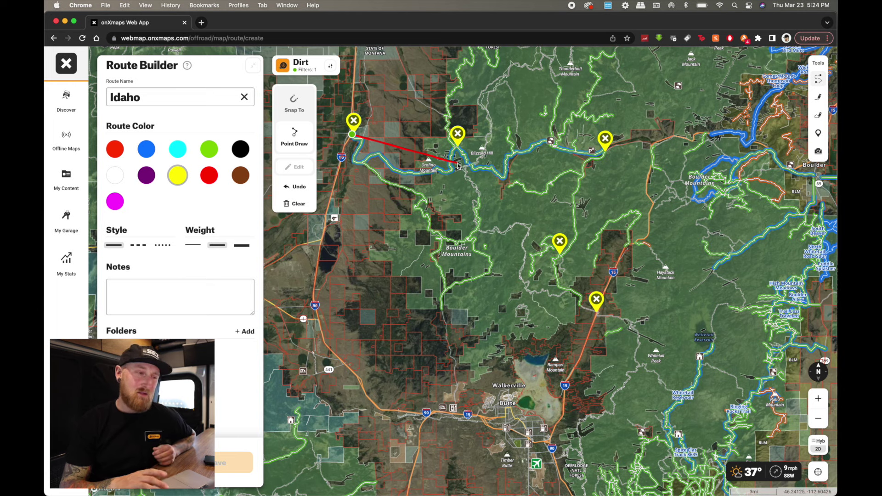
Step: Switch to Snap To, extend the Idaho route through the remaining waypoints, and save it
left_click(298, 109)
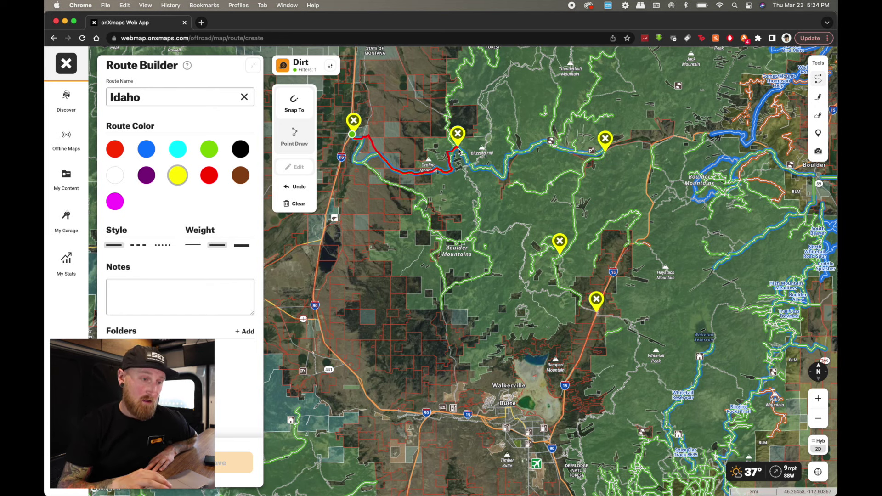
left_click(458, 150)
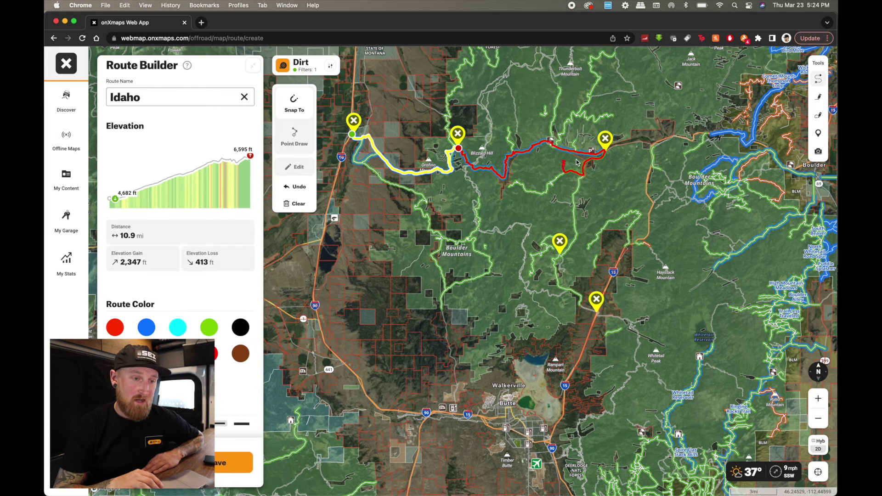
left_click(604, 155)
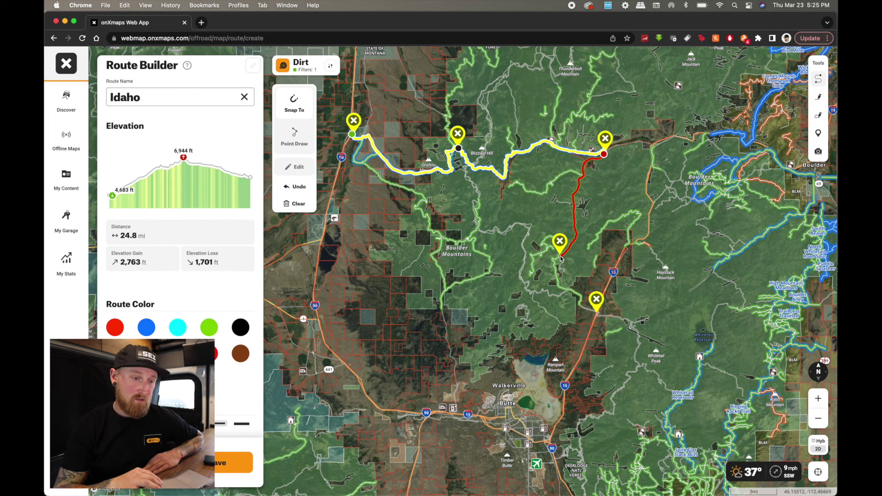
left_click(560, 259)
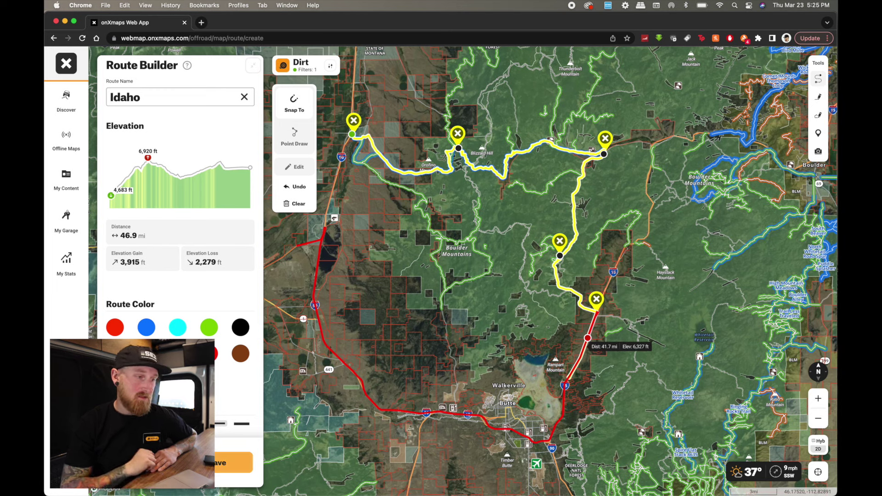
left_click(232, 463)
Step: Close the Idaho route card and zoom out to the wider region
left_click(253, 91)
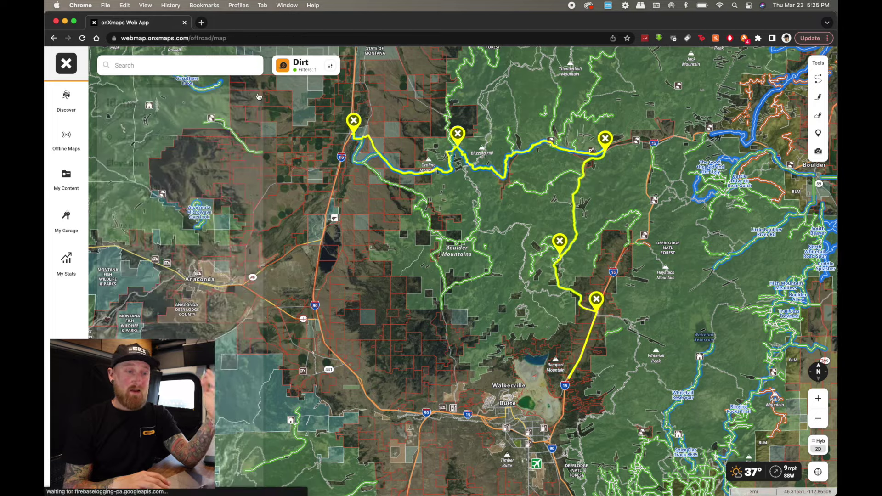
scroll(391, 239, "down", 3)
left_click_drag(392, 239, 396, 303)
scroll(396, 303, "down", 3)
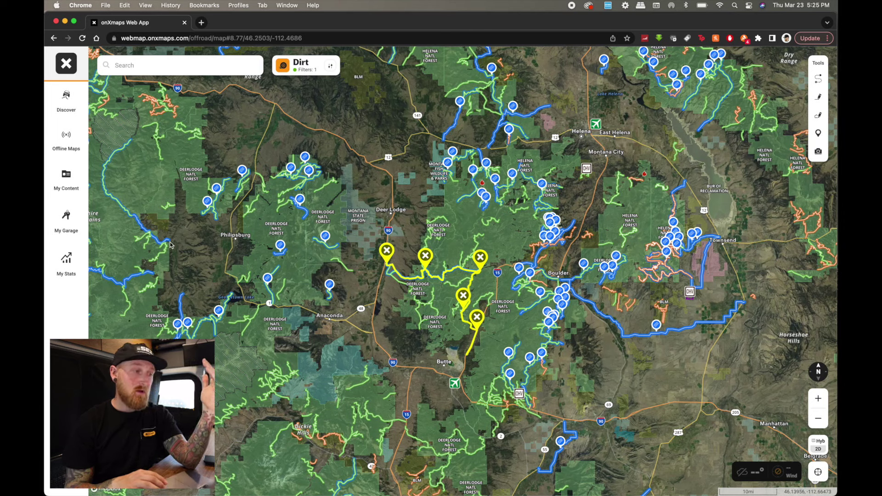
Step: Open the Idaho route's details from My Content > Routes
left_click(70, 182)
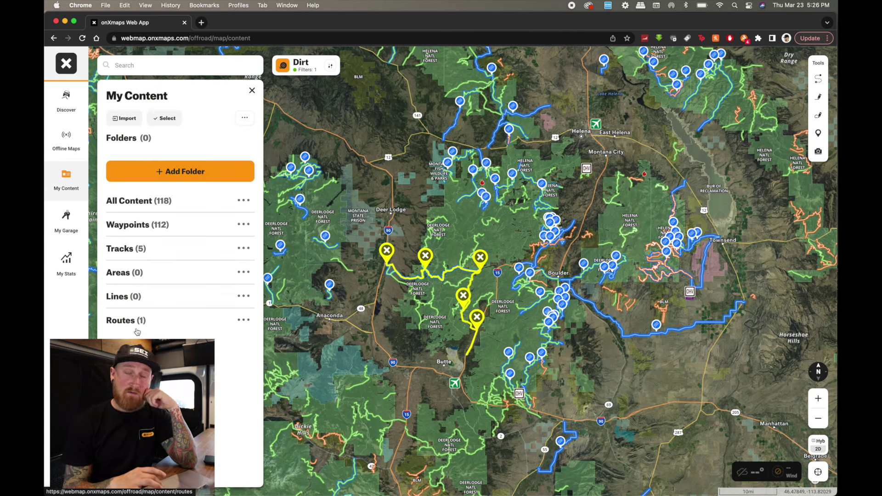
left_click_drag(392, 345, 478, 281)
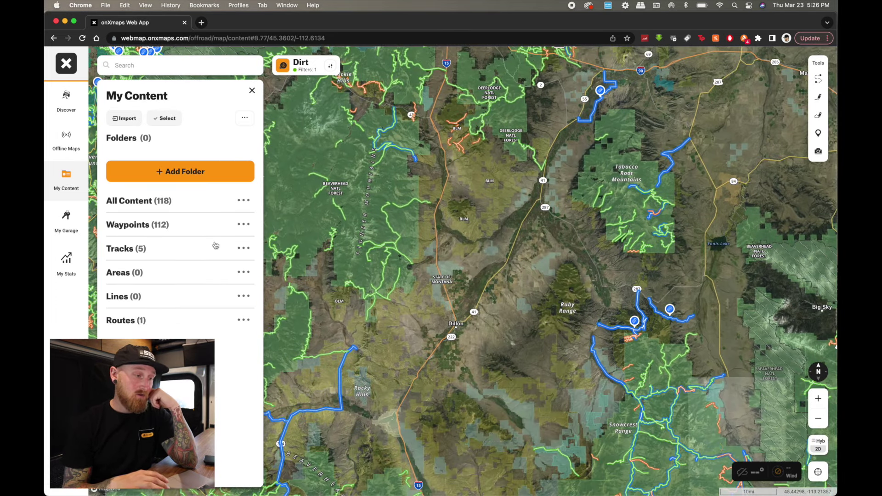
left_click(135, 321)
left_click(139, 174)
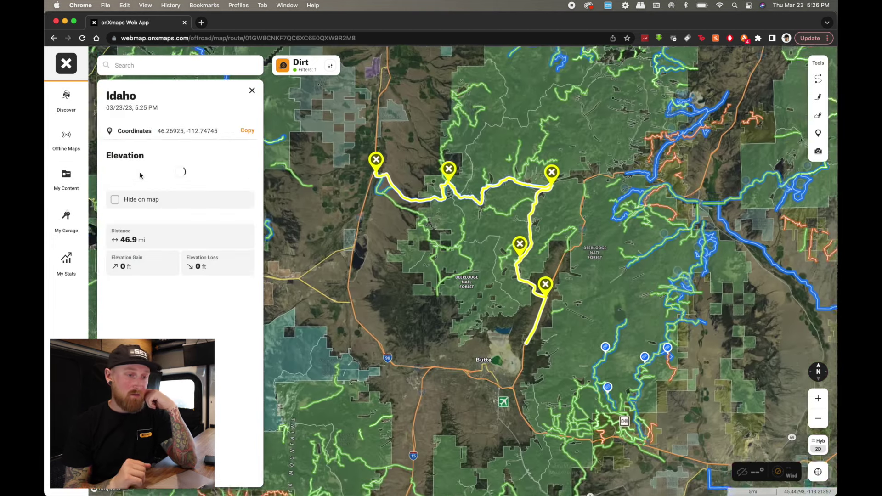